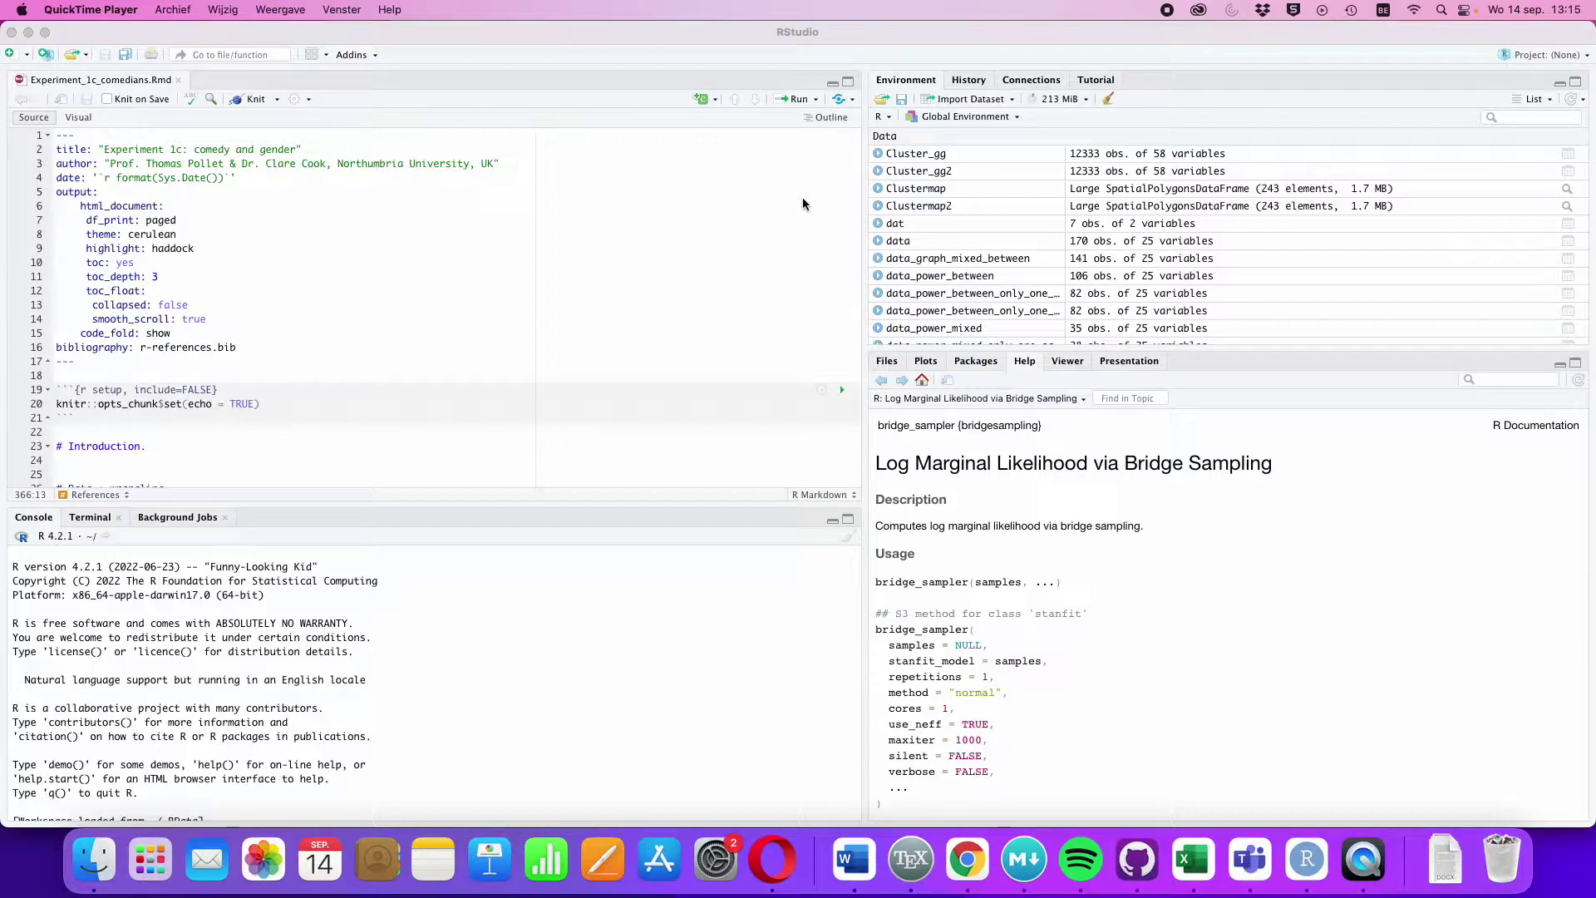
# Jump to the Age heading via the document outline, then hide the outline.
pyautogui.click(824, 119)
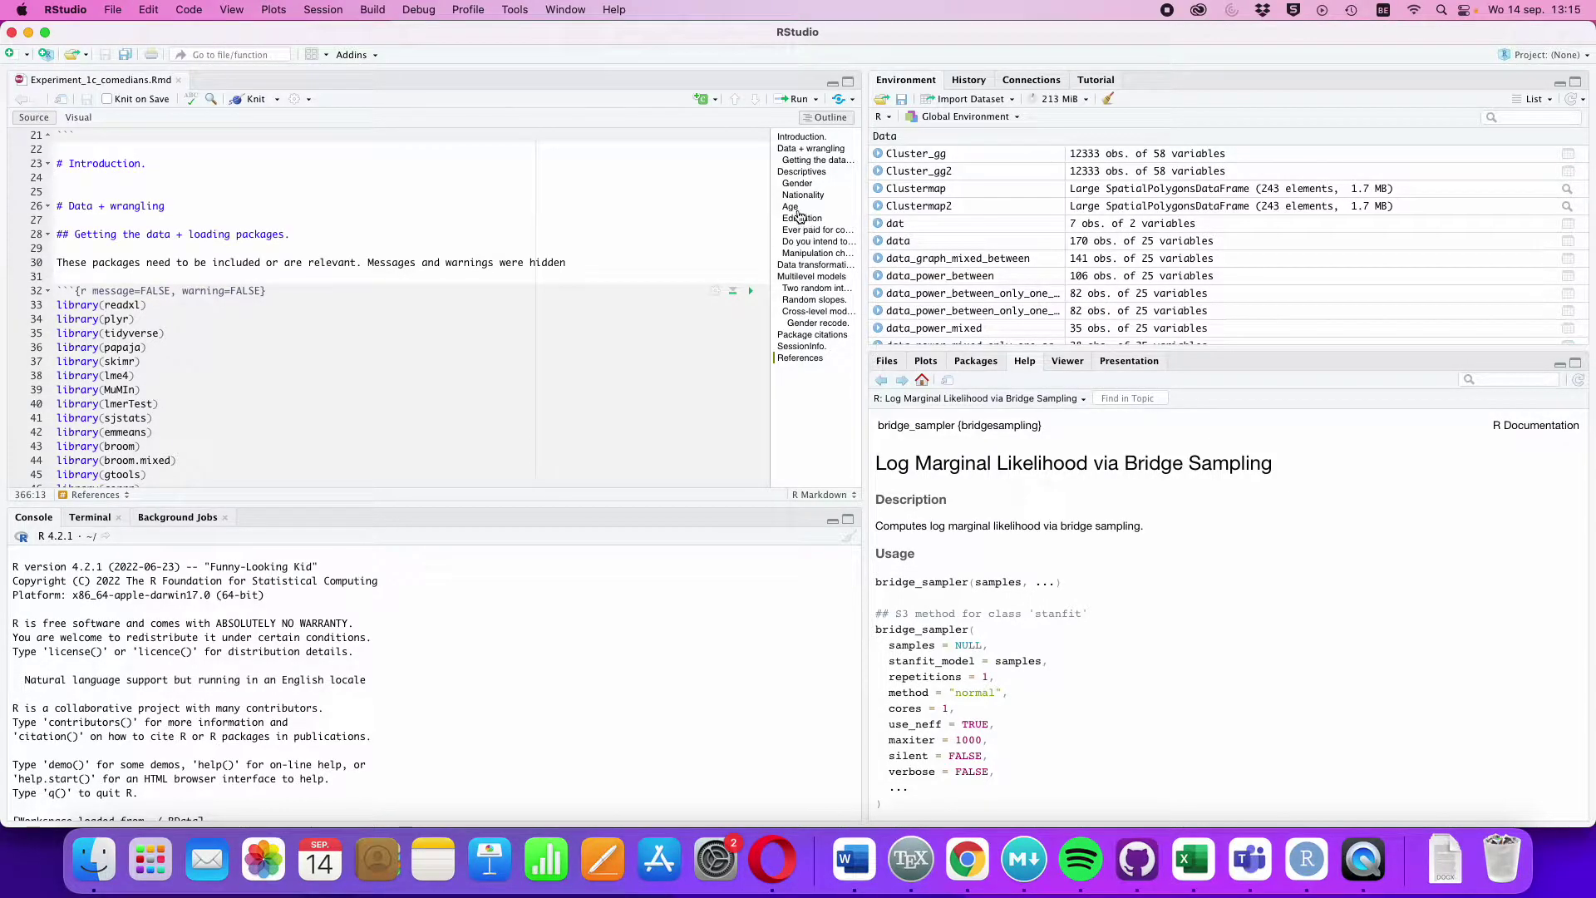
pyautogui.click(795, 208)
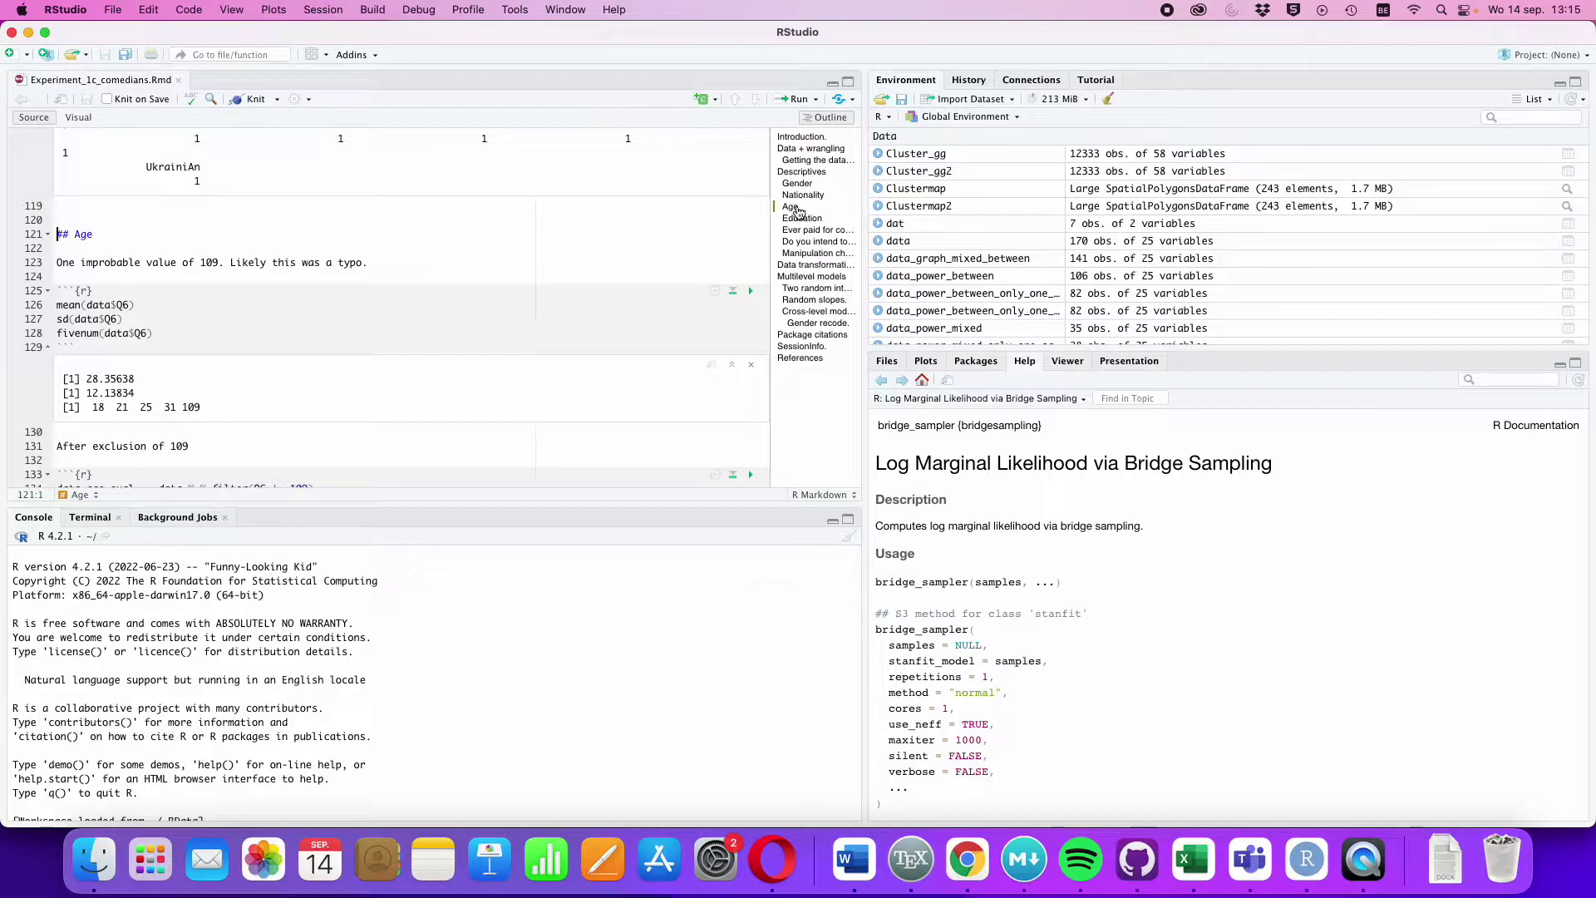
pyautogui.click(836, 124)
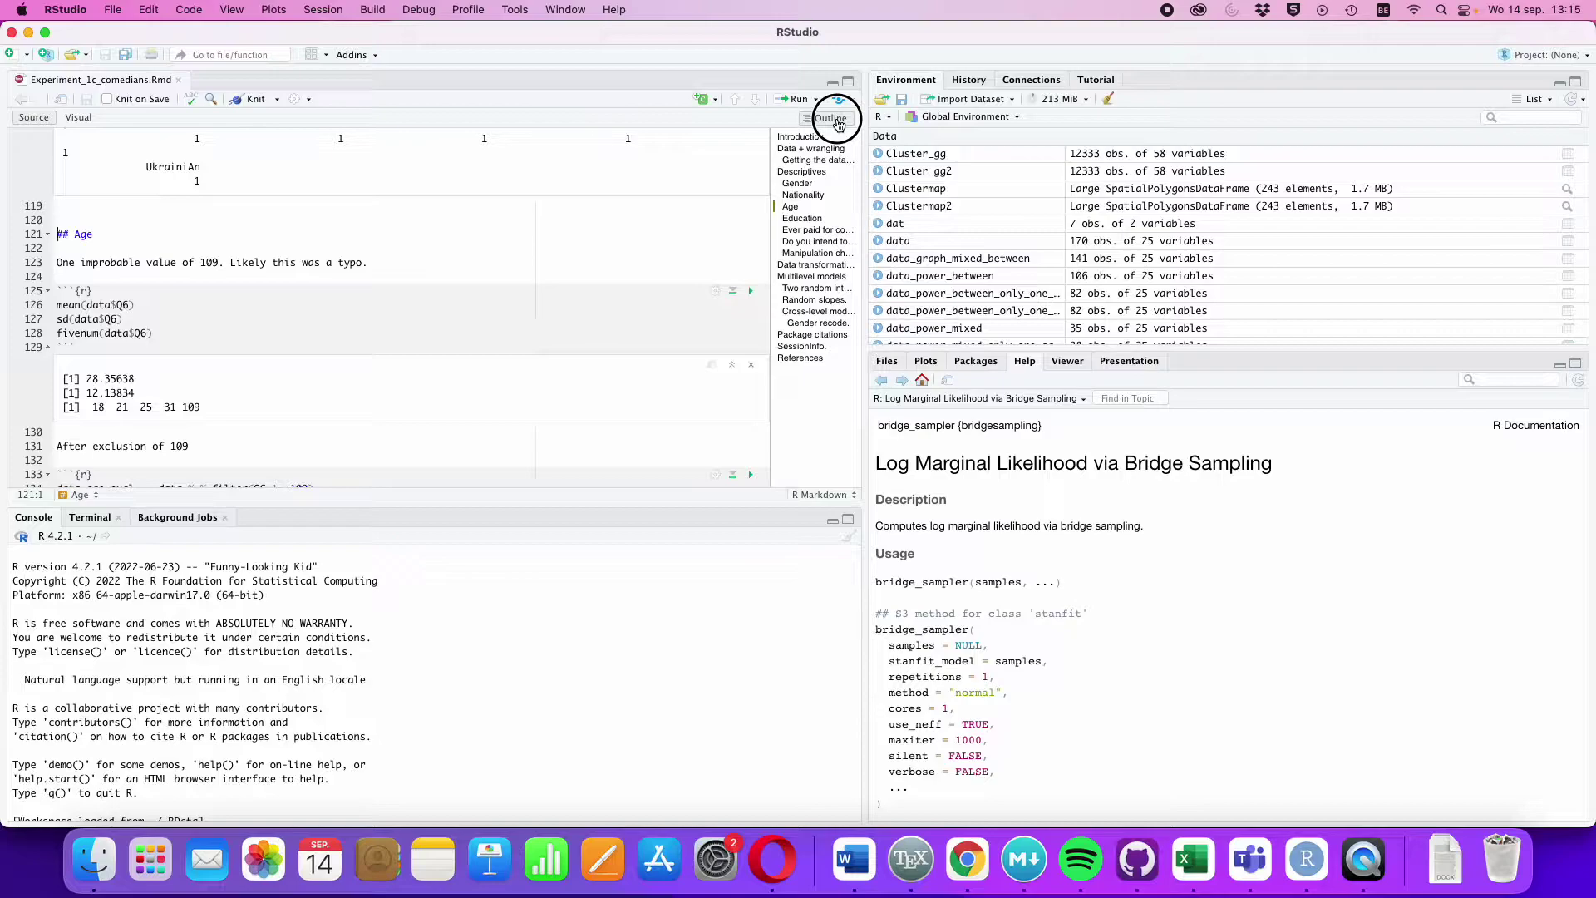
pyautogui.click(834, 118)
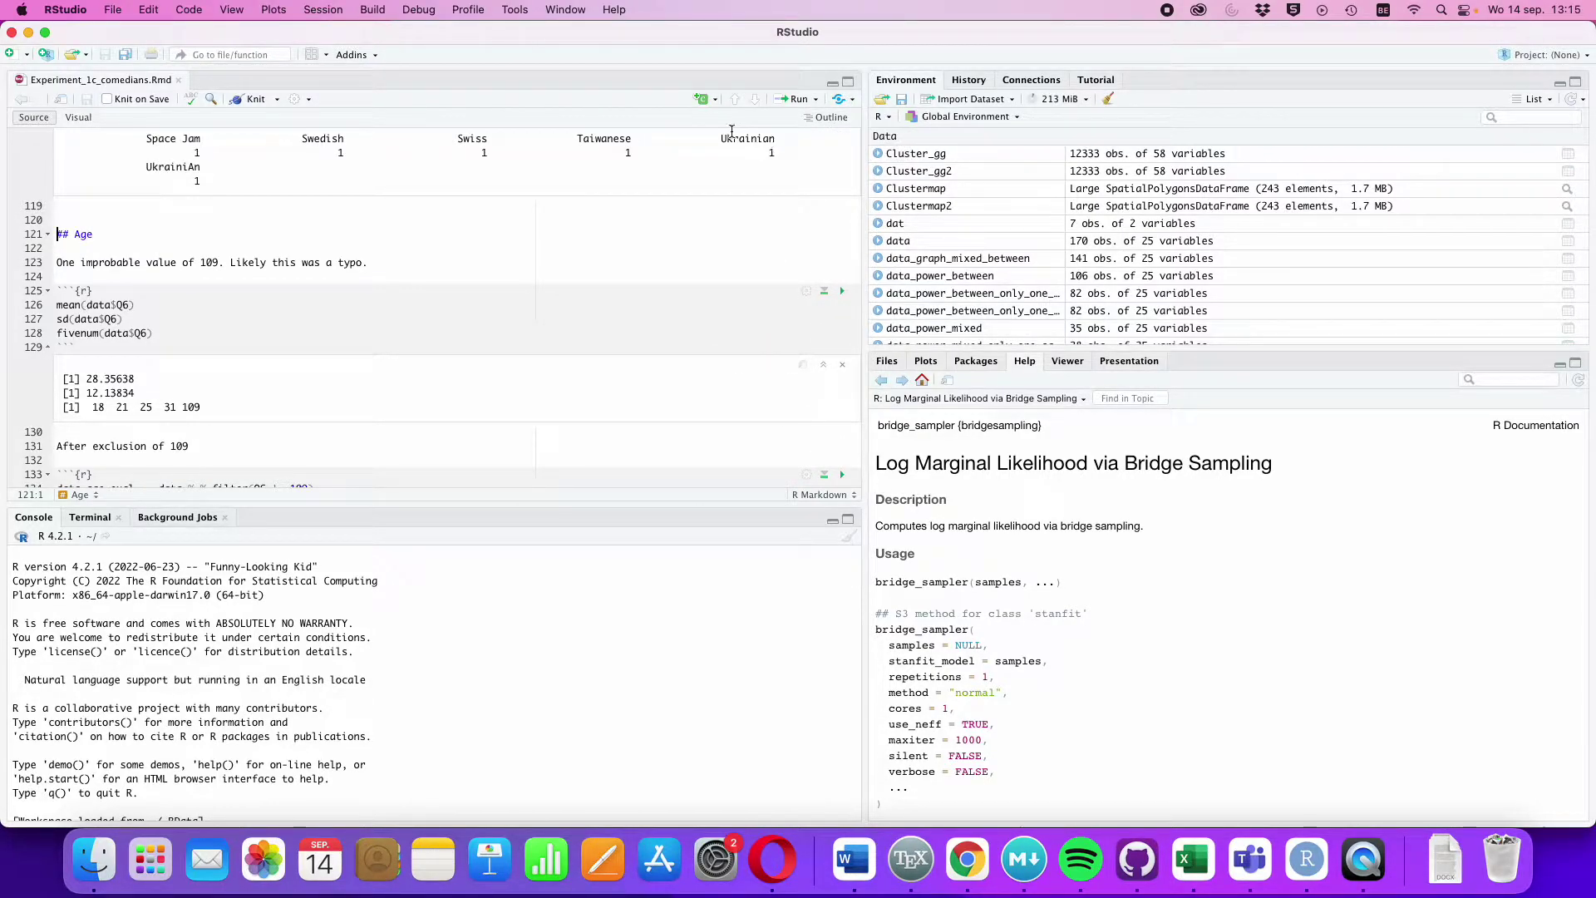
# Show Markdown Quick Reference from the Help menu in the Help pane.
pyautogui.click(614, 10)
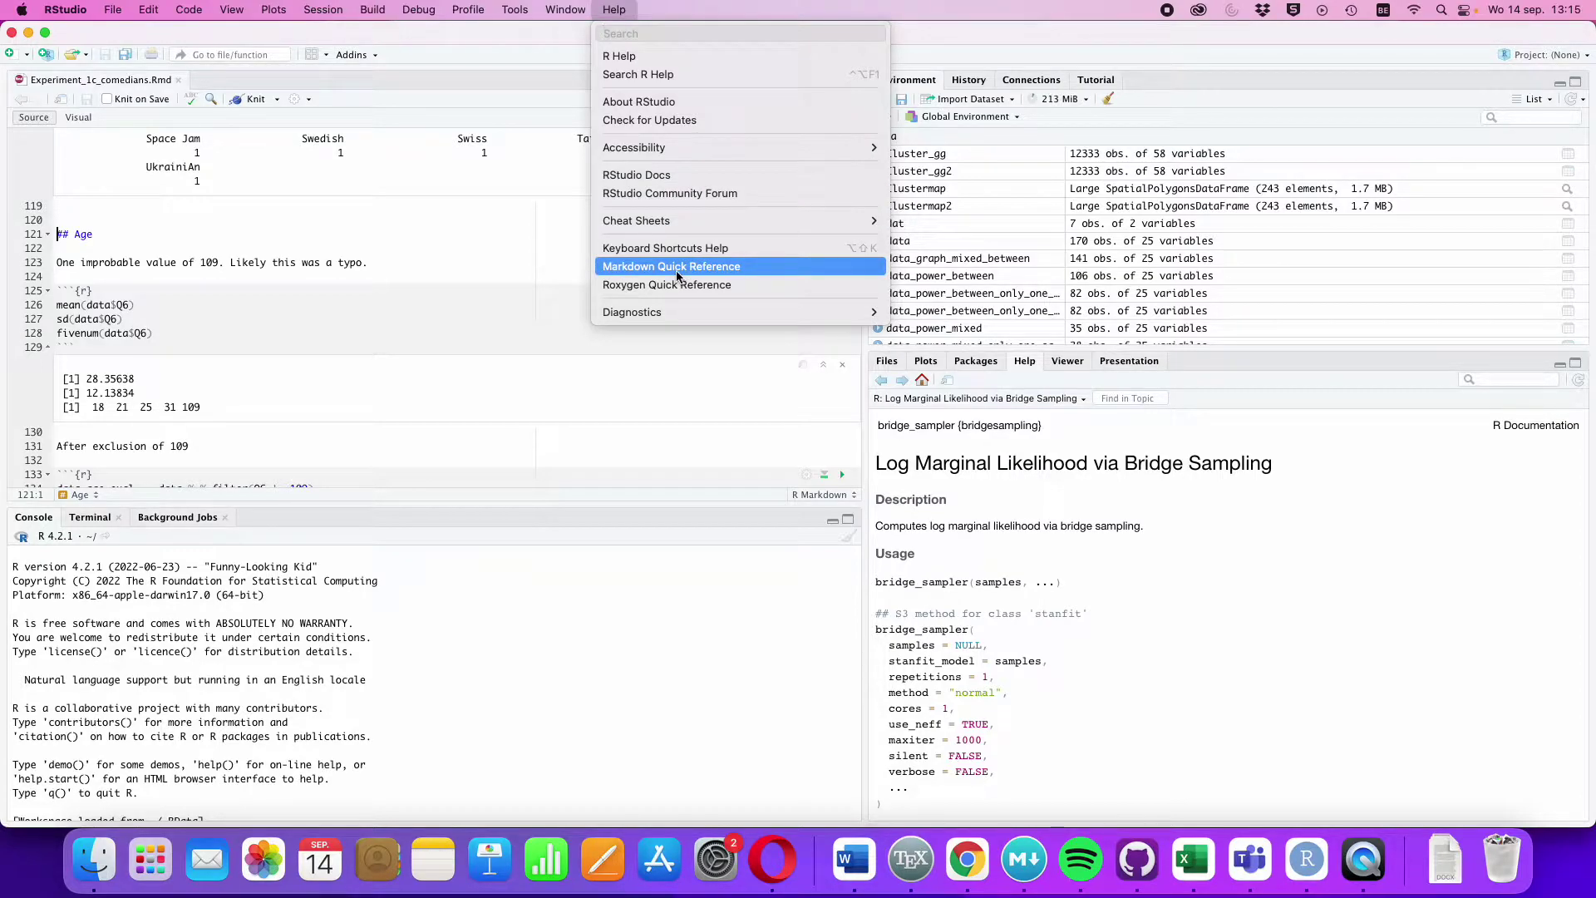
pyautogui.click(677, 271)
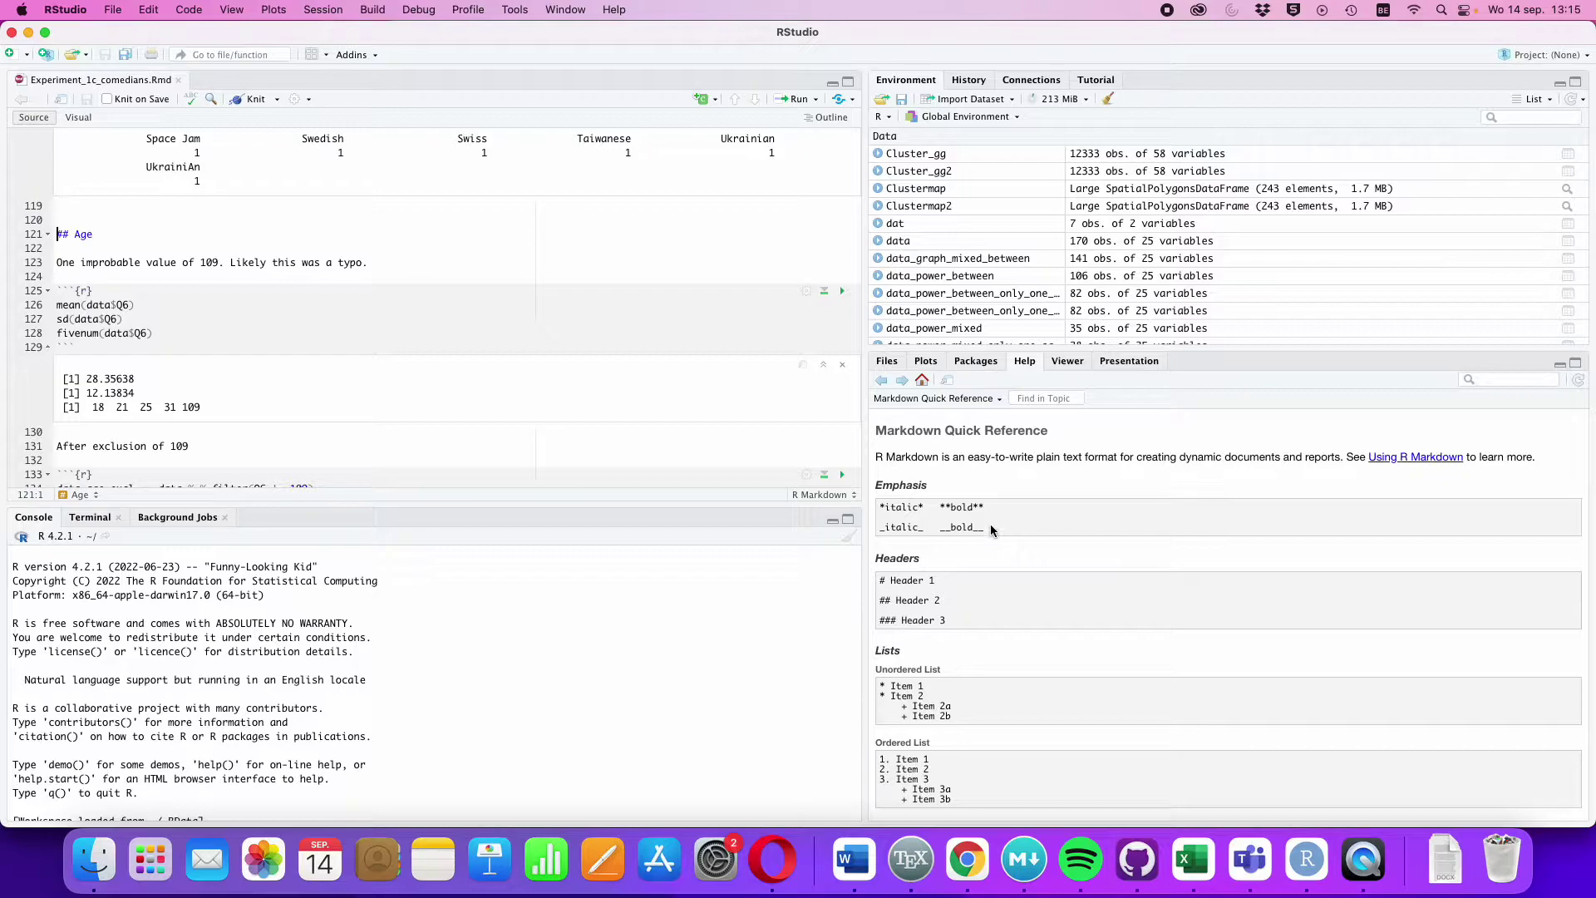
pyautogui.scroll(-2, 991, 529)
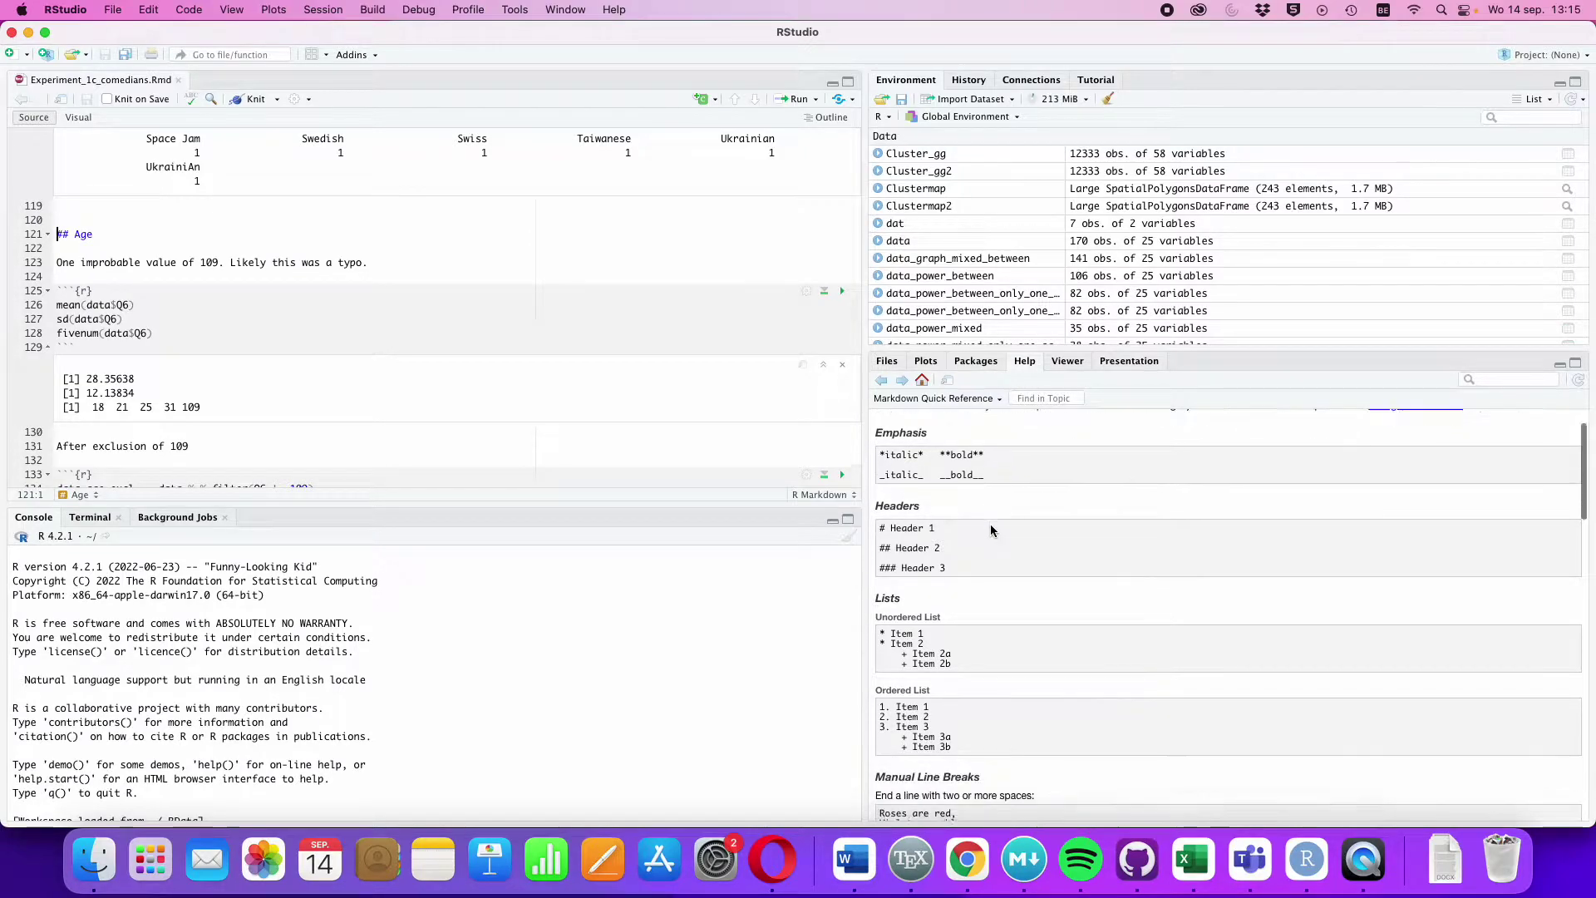
pyautogui.scroll(-3, 992, 529)
pyautogui.scroll(-1, 991, 529)
pyautogui.scroll(-1, 992, 531)
pyautogui.scroll(-1, 992, 528)
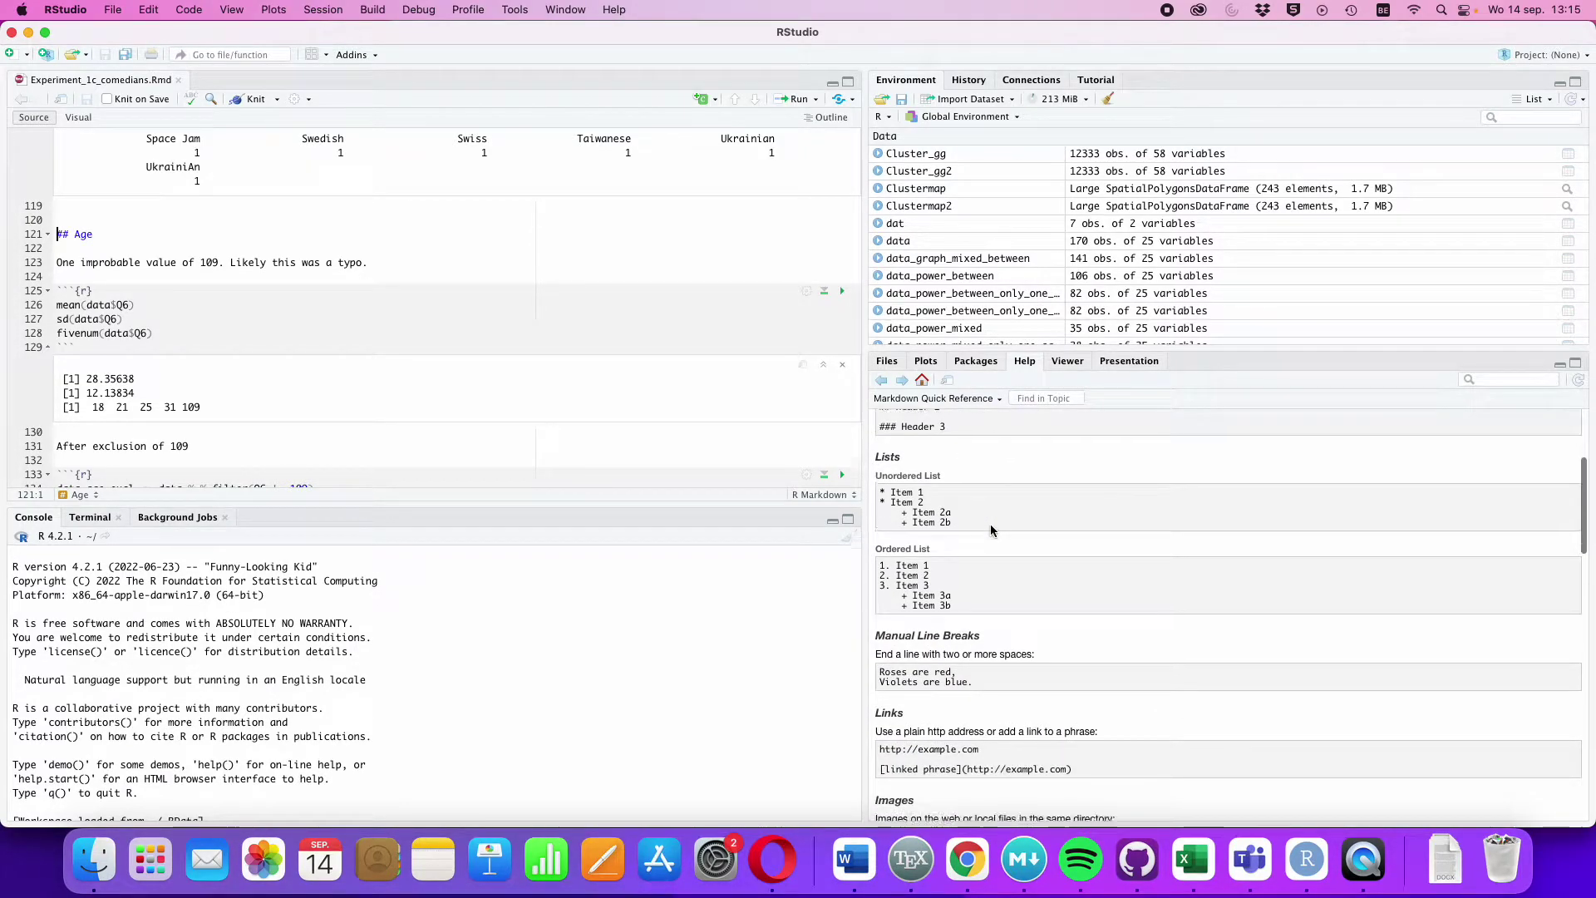
pyautogui.scroll(-2, 992, 528)
pyautogui.scroll(-5, 992, 529)
pyautogui.scroll(-2, 992, 529)
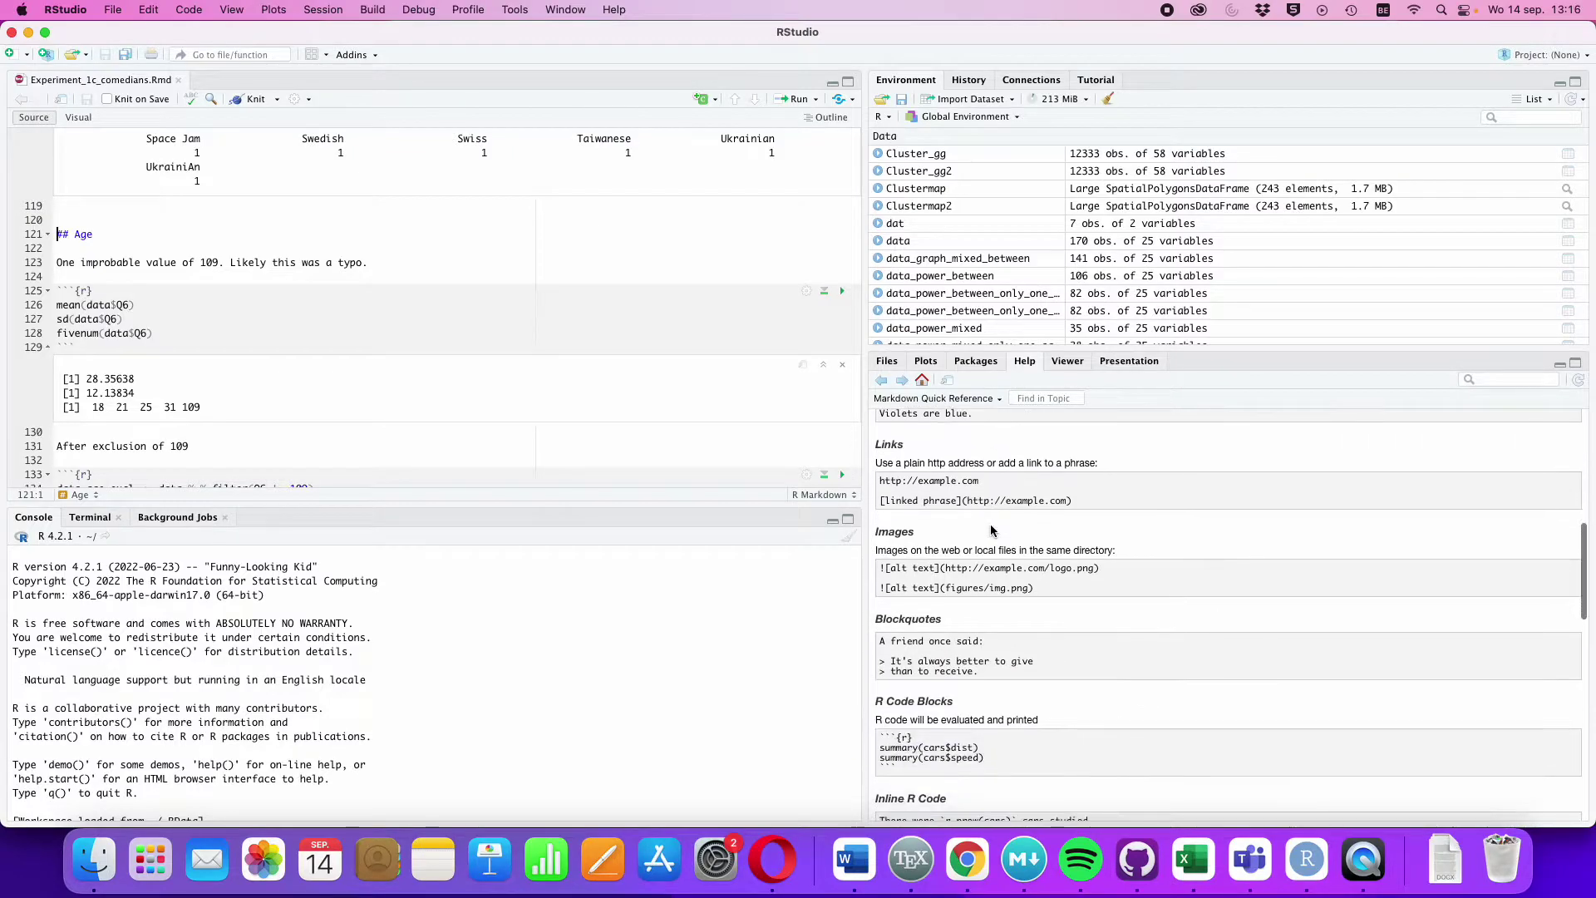
pyautogui.scroll(-2, 991, 528)
pyautogui.scroll(-2, 992, 529)
pyautogui.scroll(-2, 992, 529)
pyautogui.scroll(-3, 991, 528)
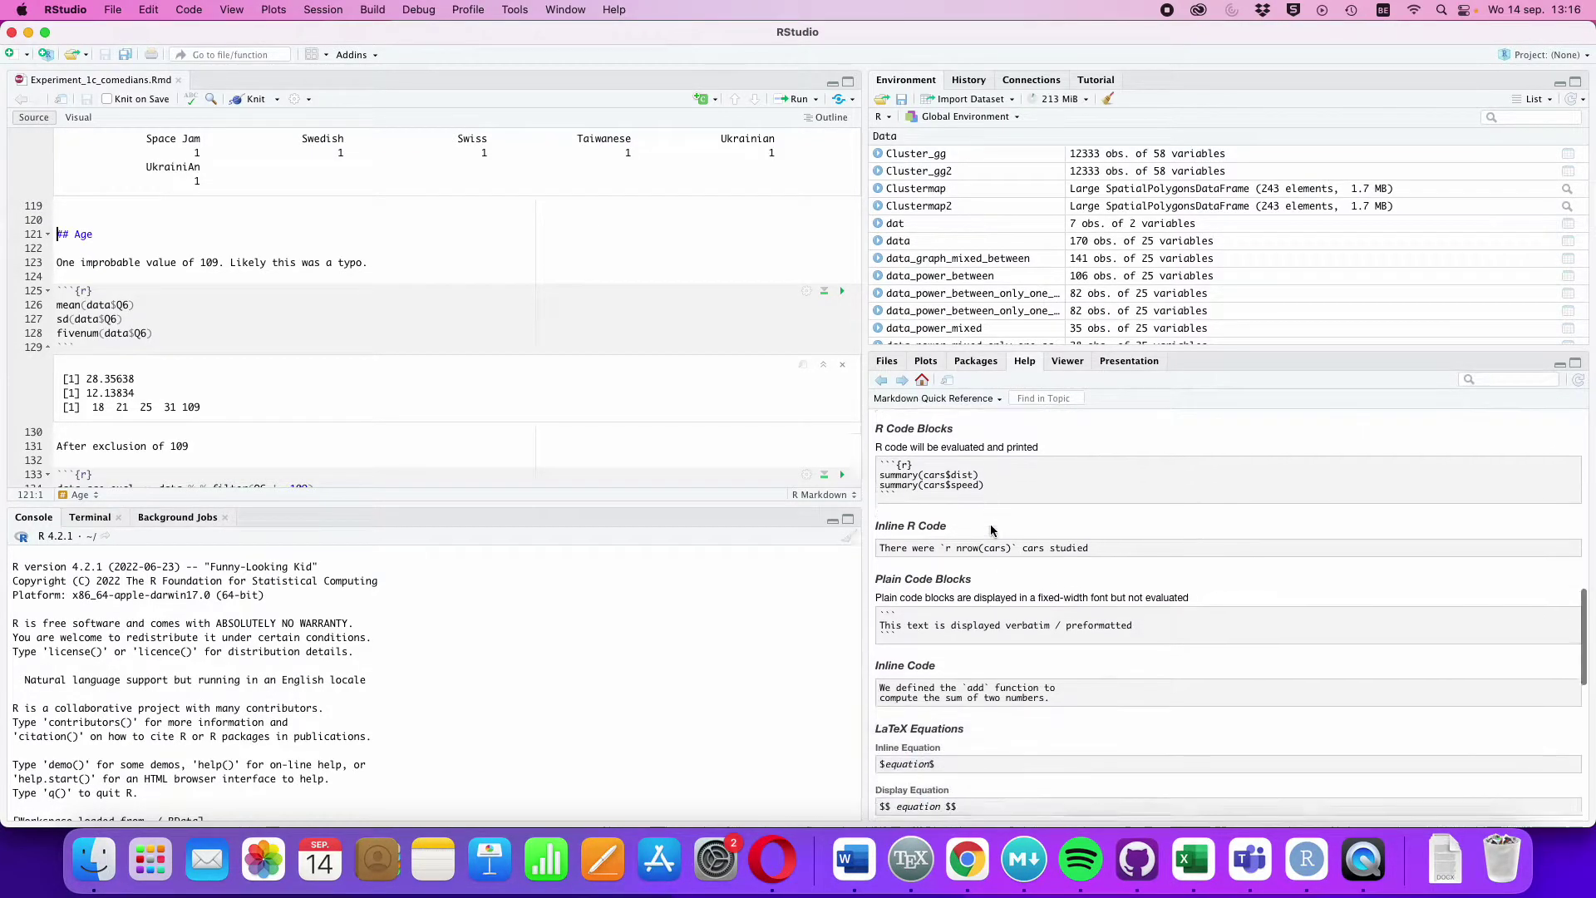
pyautogui.scroll(-5, 992, 529)
pyautogui.scroll(-4, 991, 530)
pyautogui.scroll(-3, 991, 529)
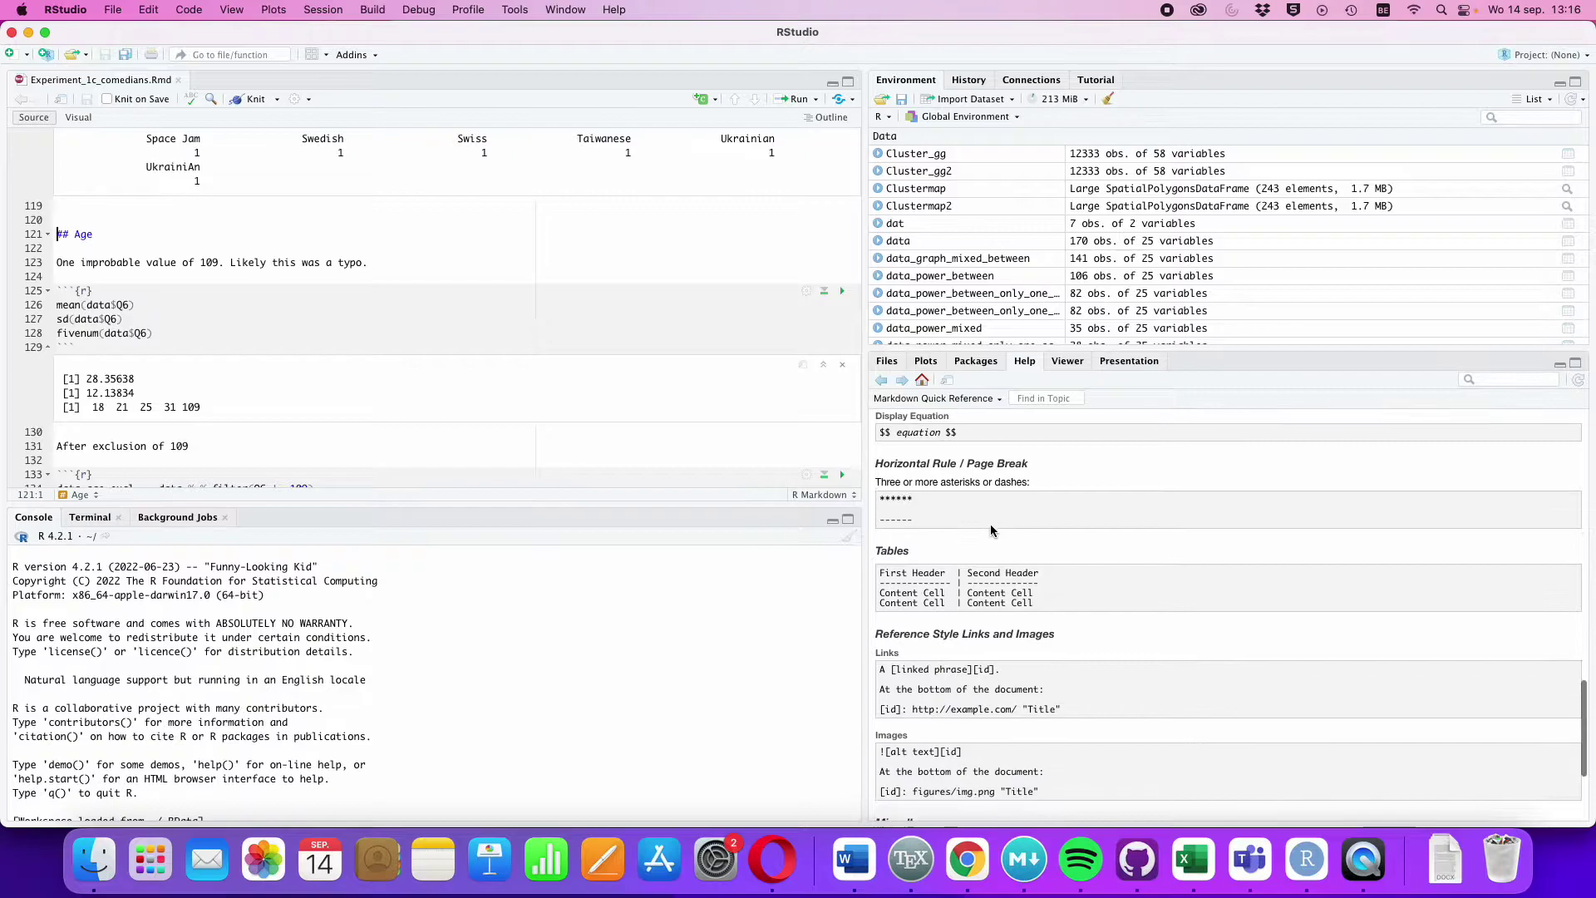
pyautogui.scroll(1, 991, 530)
pyautogui.scroll(-1, 991, 530)
pyautogui.scroll(-2, 992, 529)
pyautogui.scroll(-3, 991, 529)
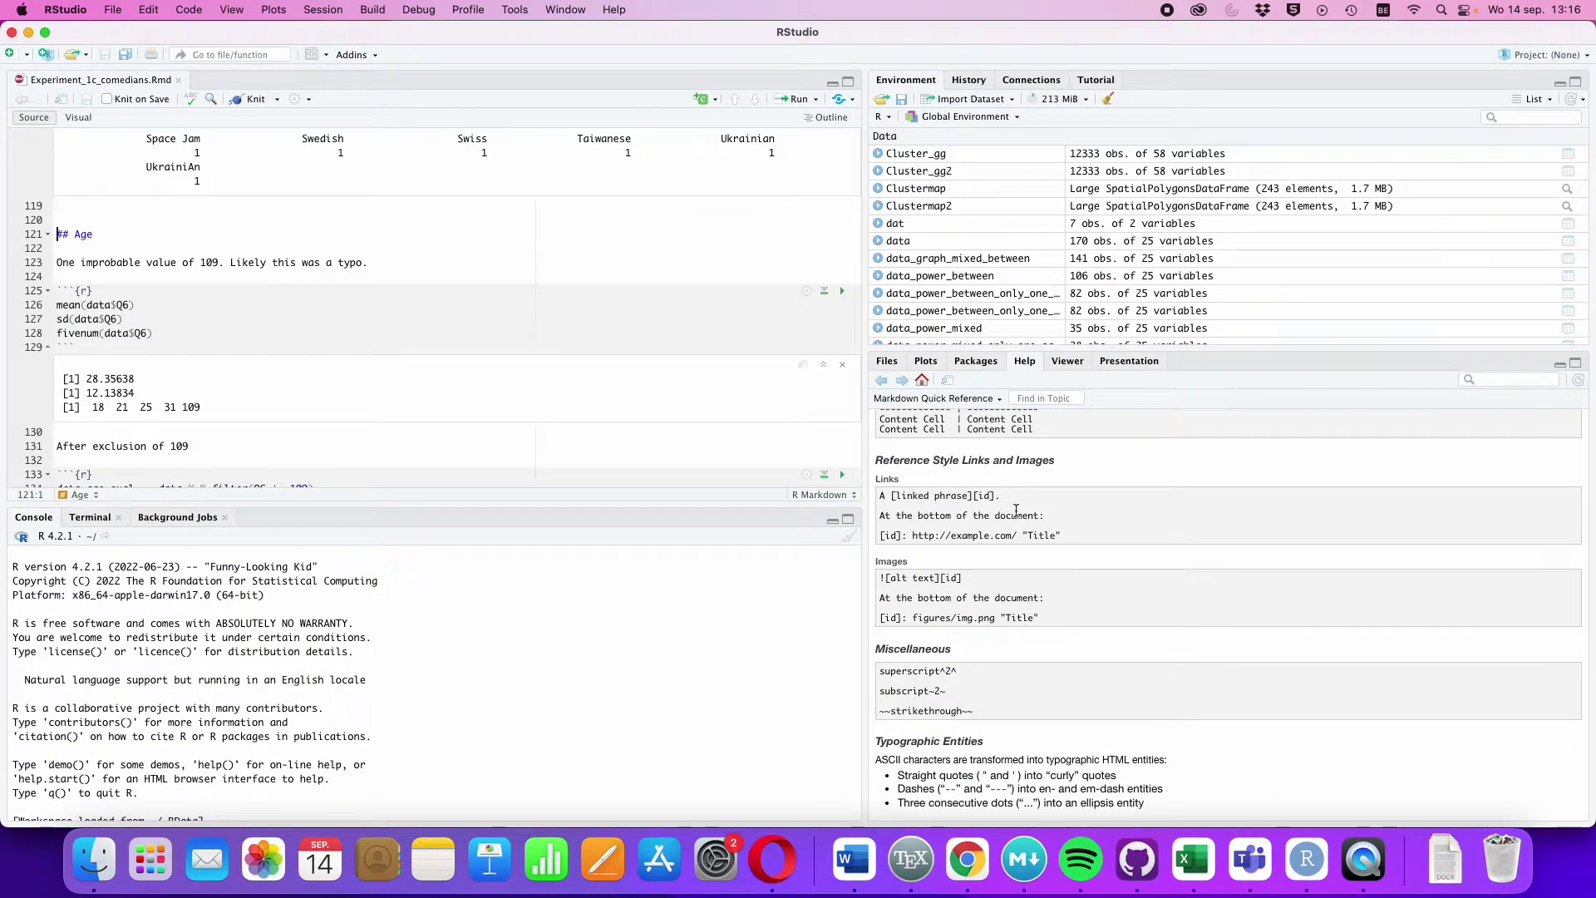
# Download the R Markdown Cheat Sheet from Help > Cheat Sheets, opening Chrome.
pyautogui.click(615, 10)
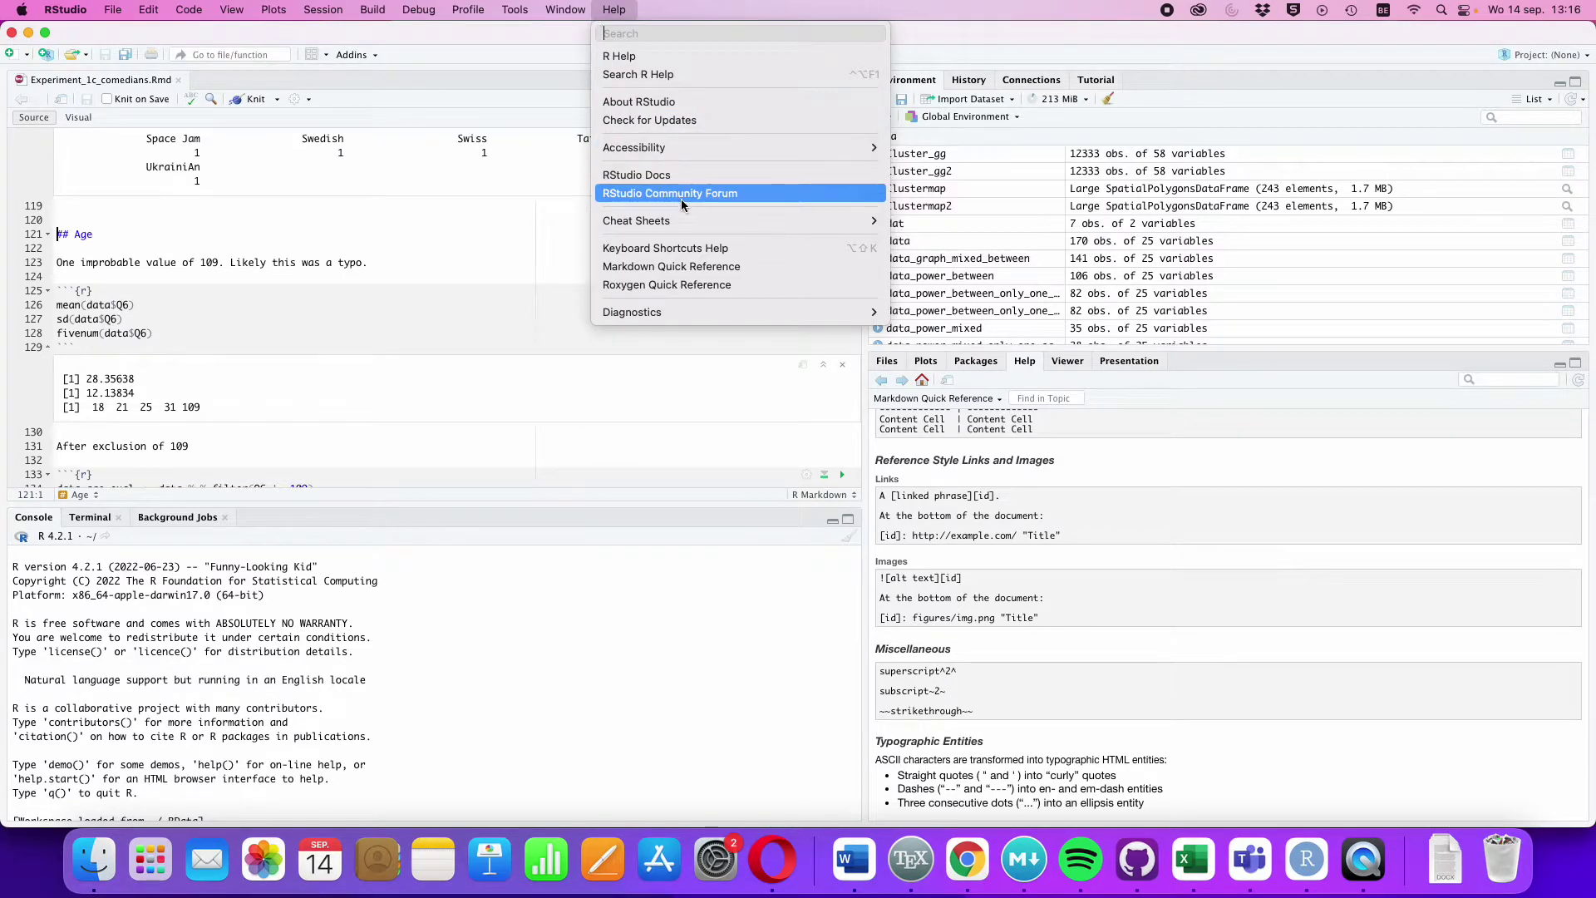
pyautogui.moveTo(736, 220)
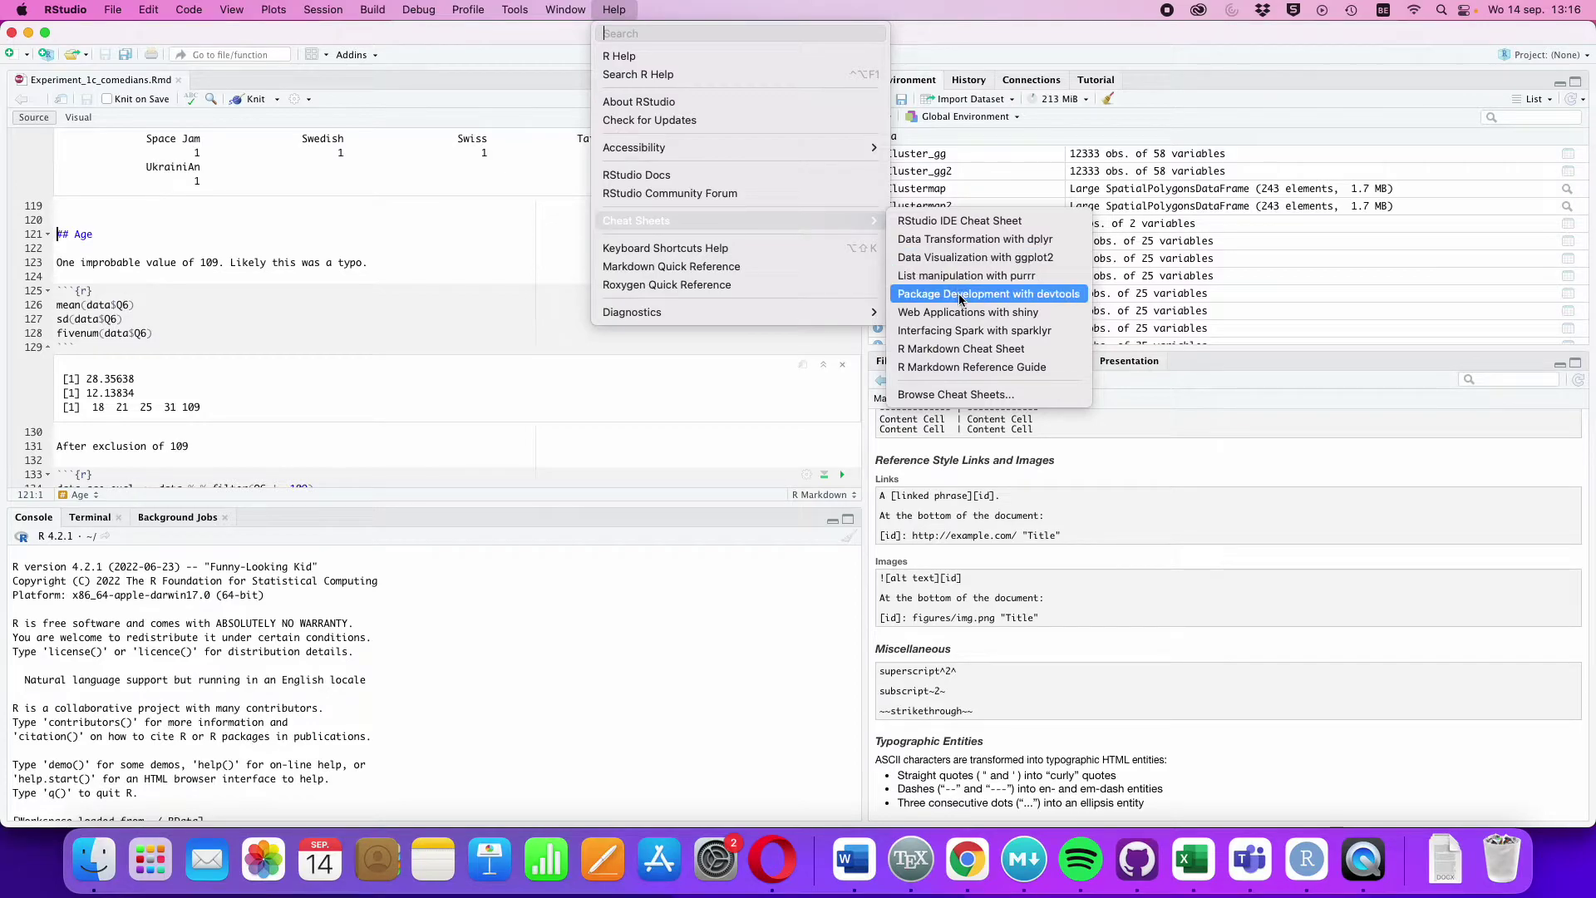
pyautogui.click(964, 350)
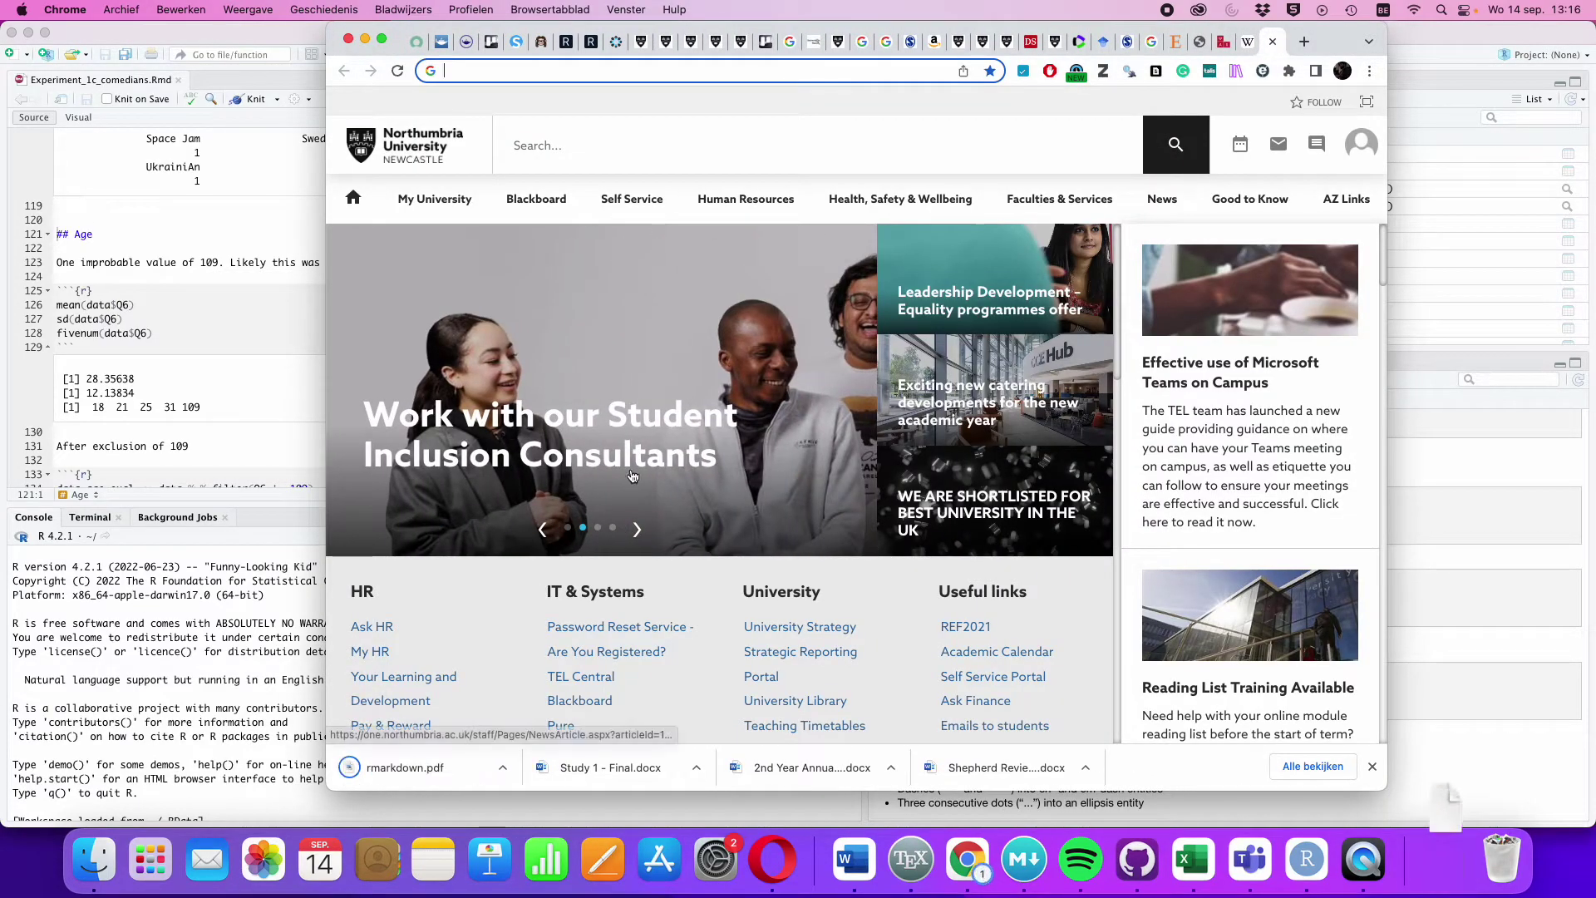
# Open rmarkdown.pdf from Chrome's download bar in the PDF viewer.
pyautogui.click(438, 767)
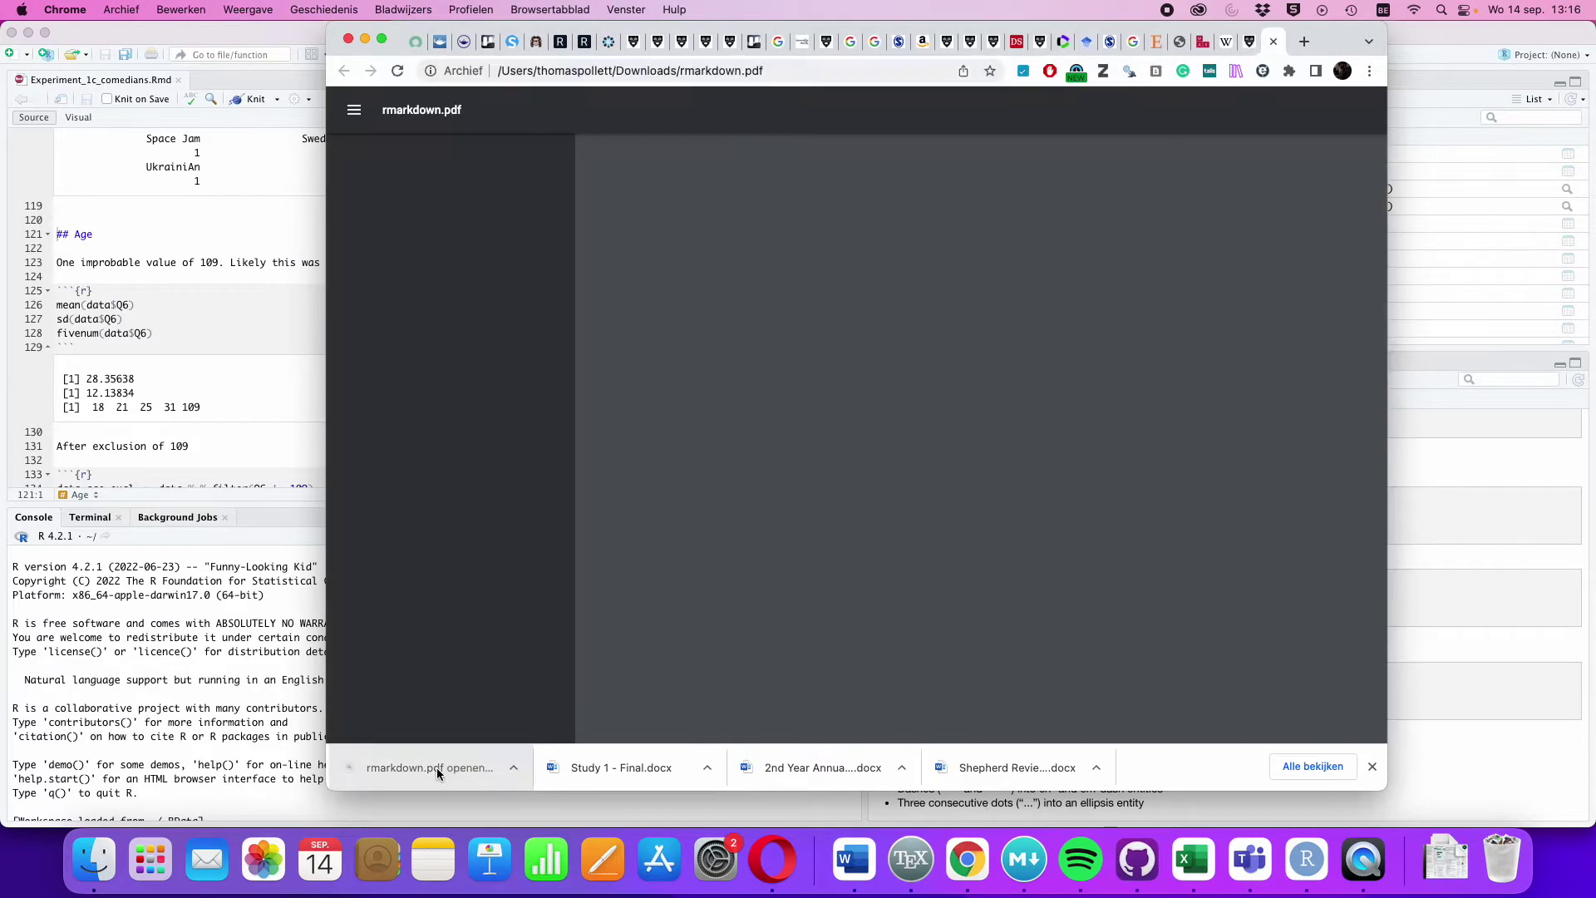